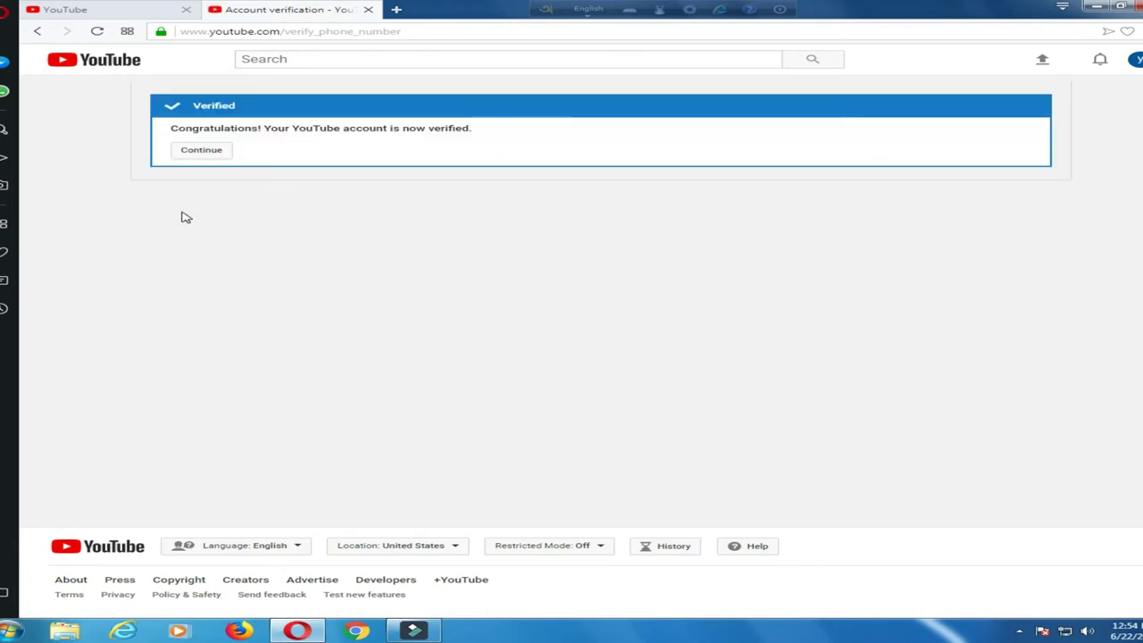
- Continue past the account verification notice, open the youtube bangla help channel page and enter its customization view
click(193, 161)
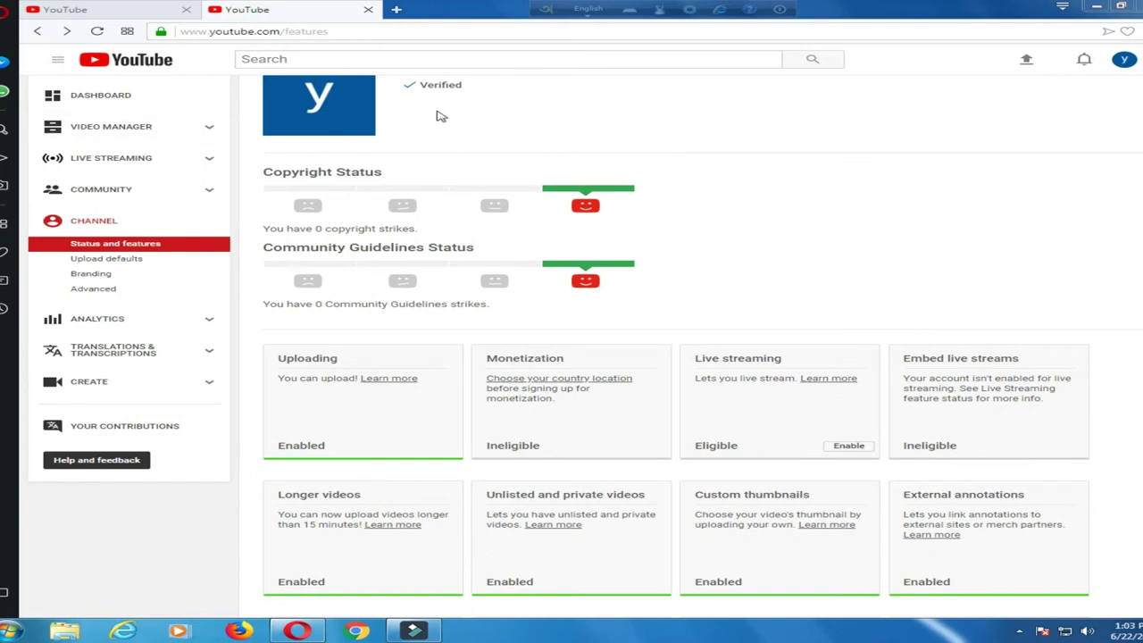
scroll(607, 120, up, 1)
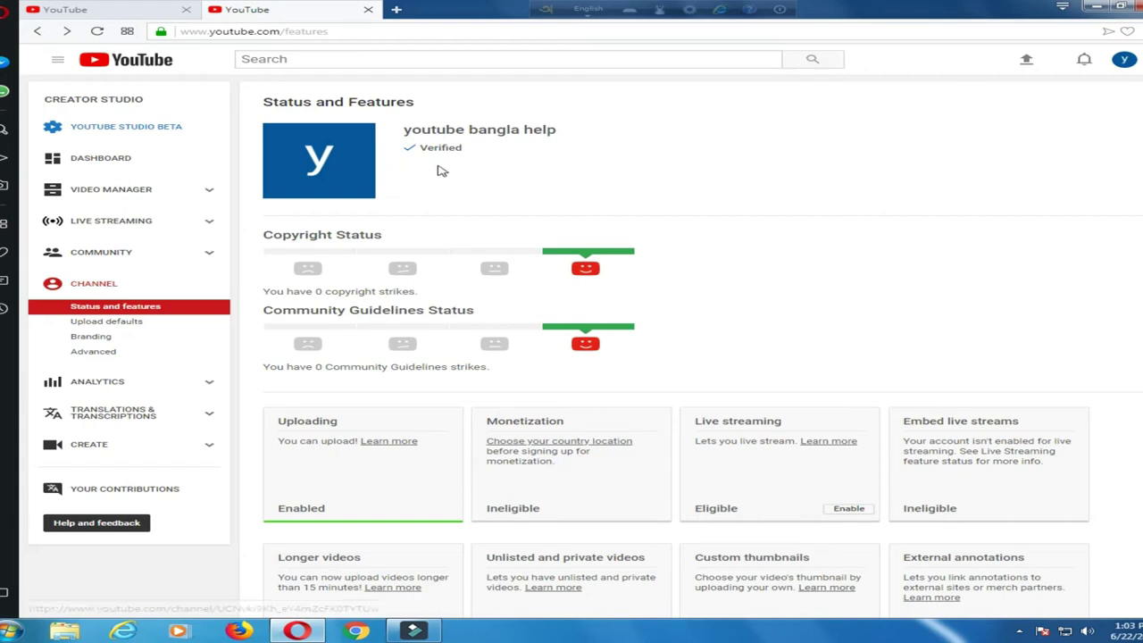
click(351, 178)
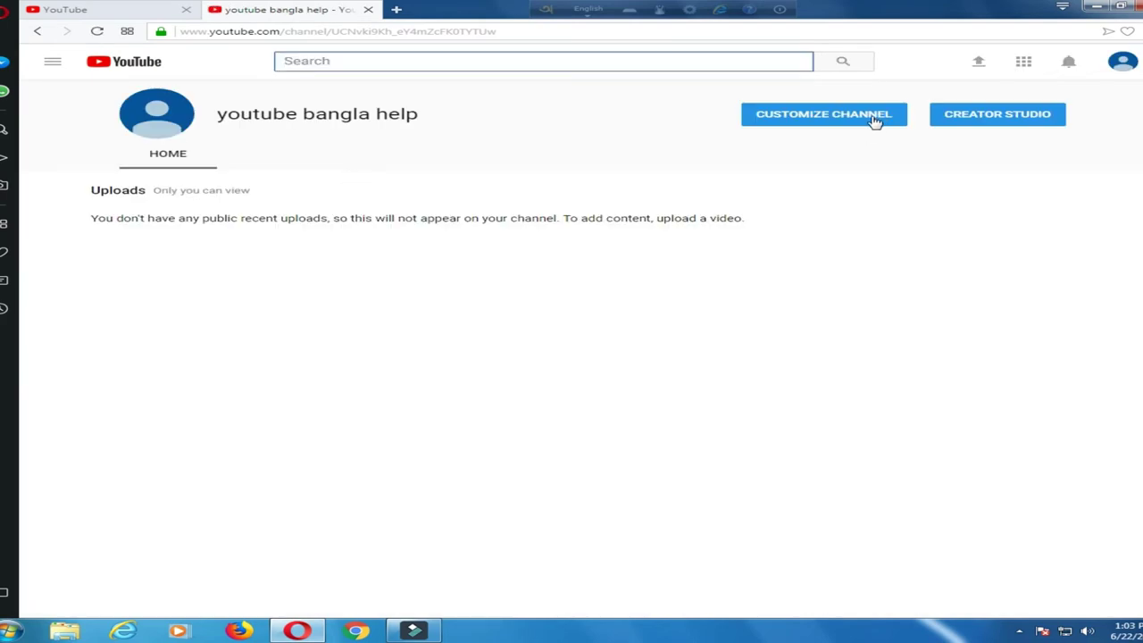
click(839, 122)
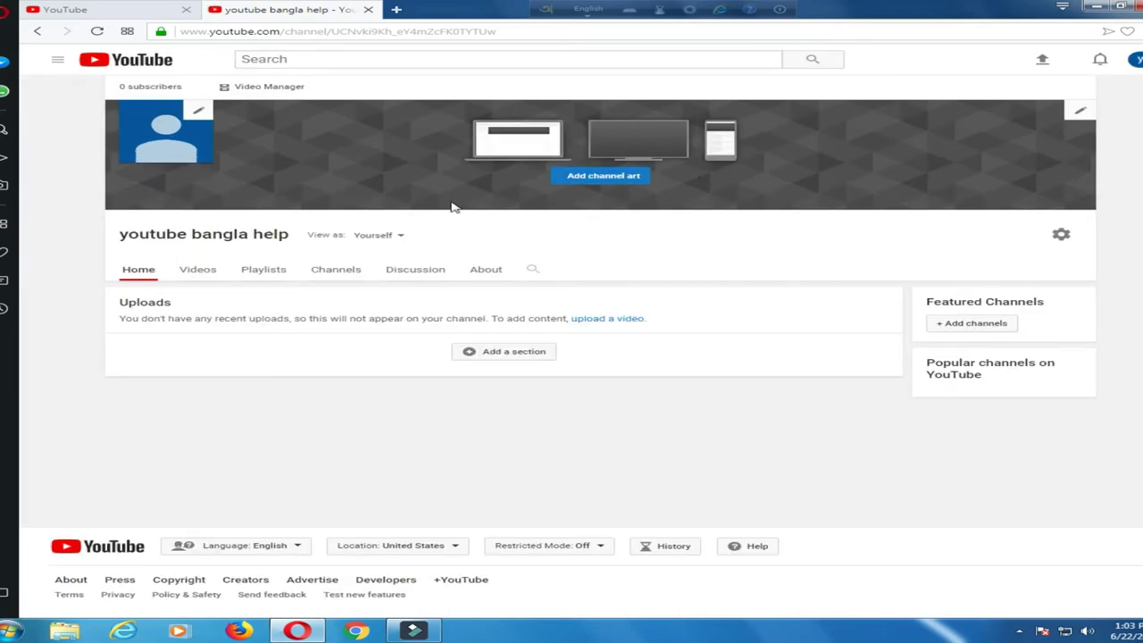
- Choose the gallery photo of the yellow kayak on tropical water as the channel art
click(605, 178)
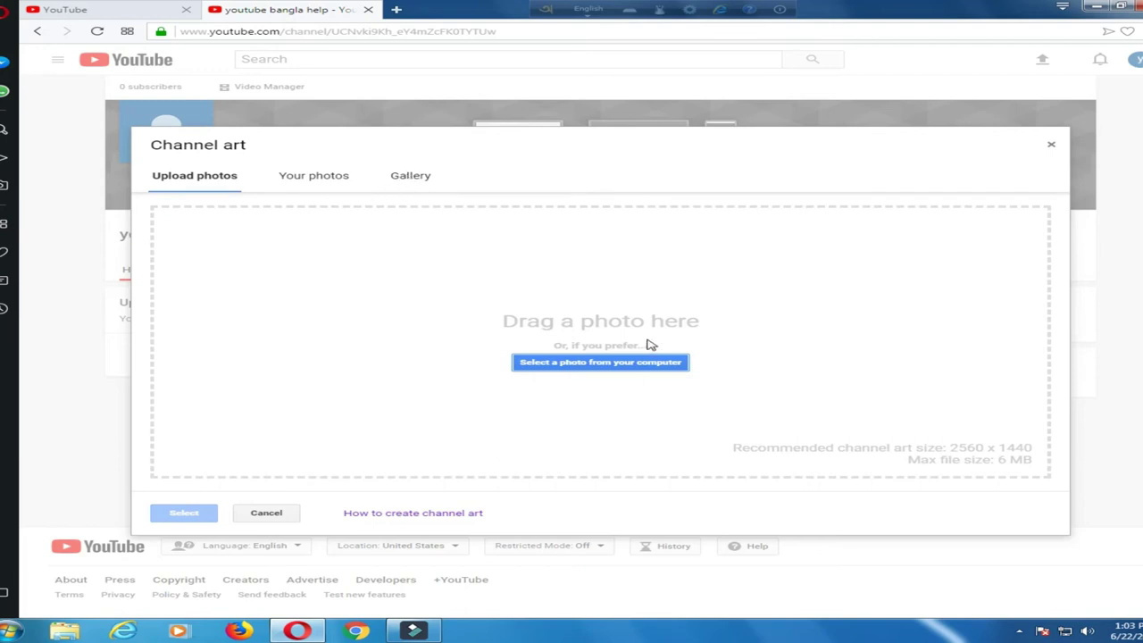
click(423, 181)
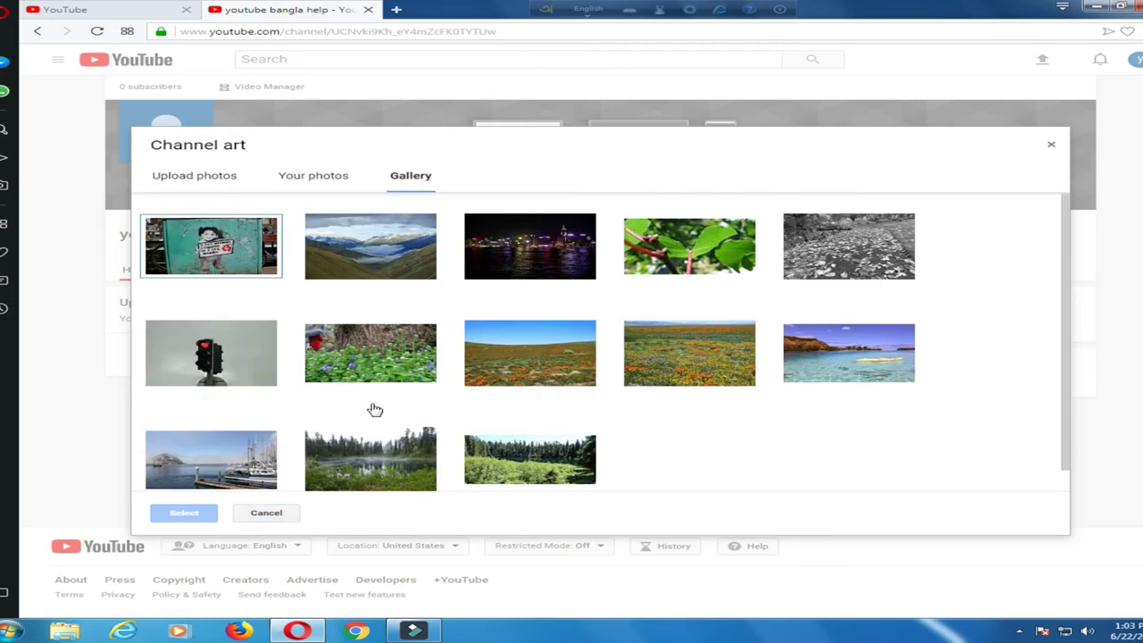
mouse_move(304, 380)
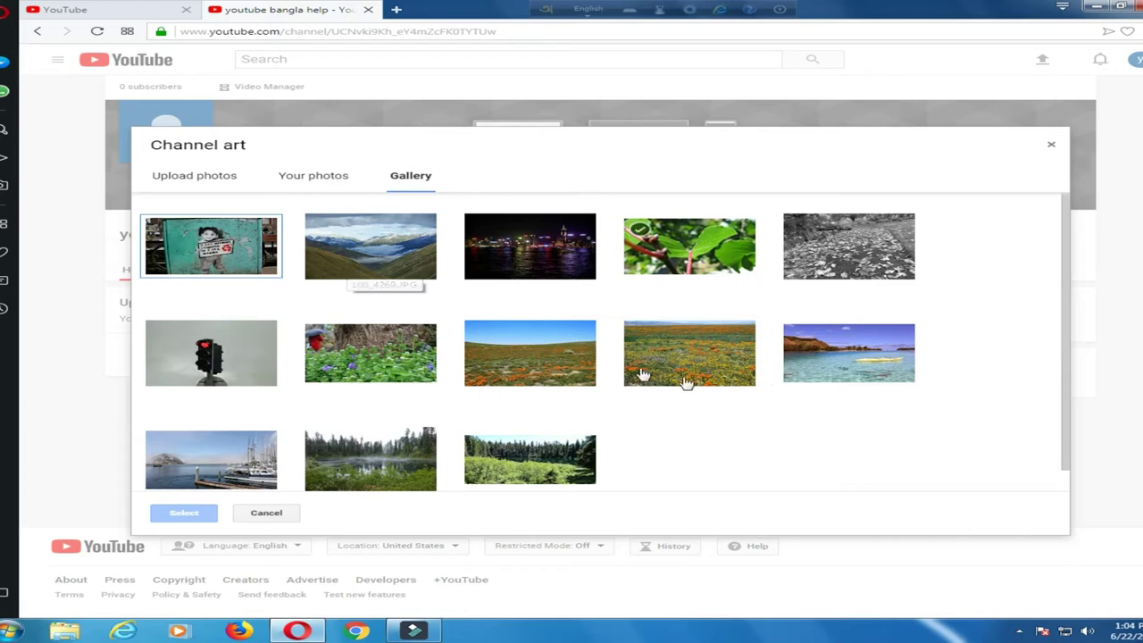
click(847, 367)
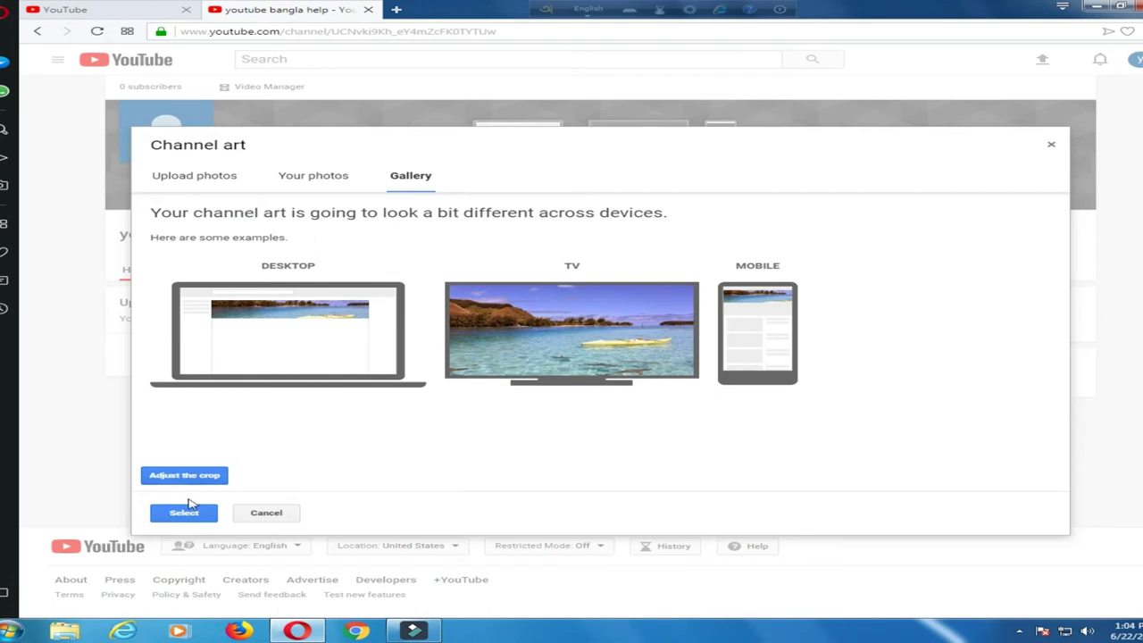
- Move the channel art's crop region down to the photo's lower edge and apply the image as the banner
click(187, 476)
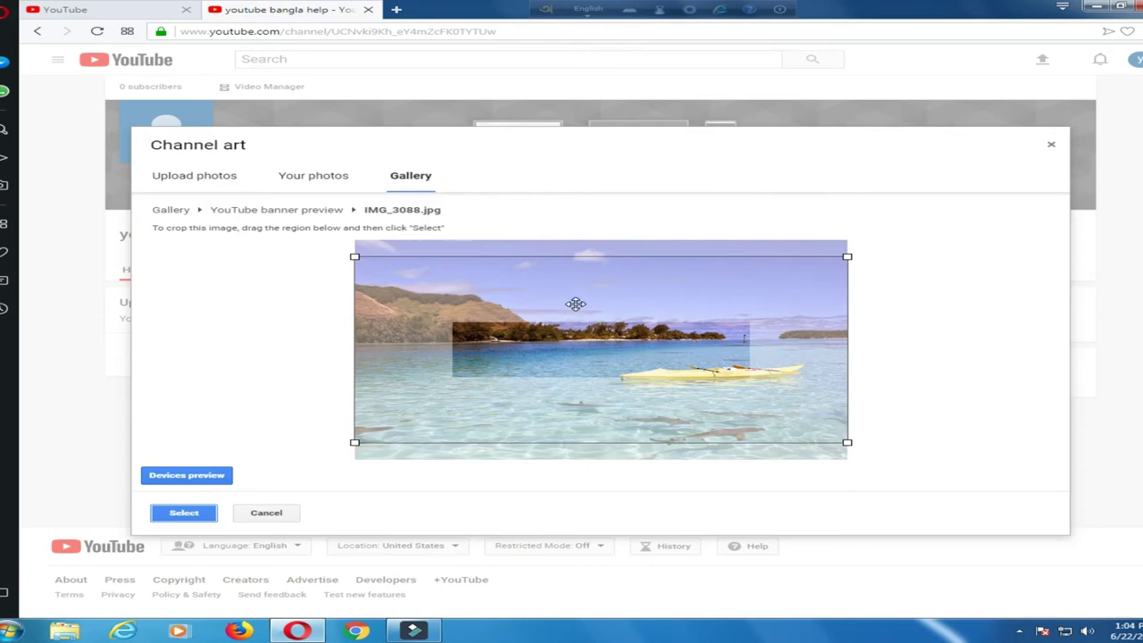
drag(577, 302, 776, 307)
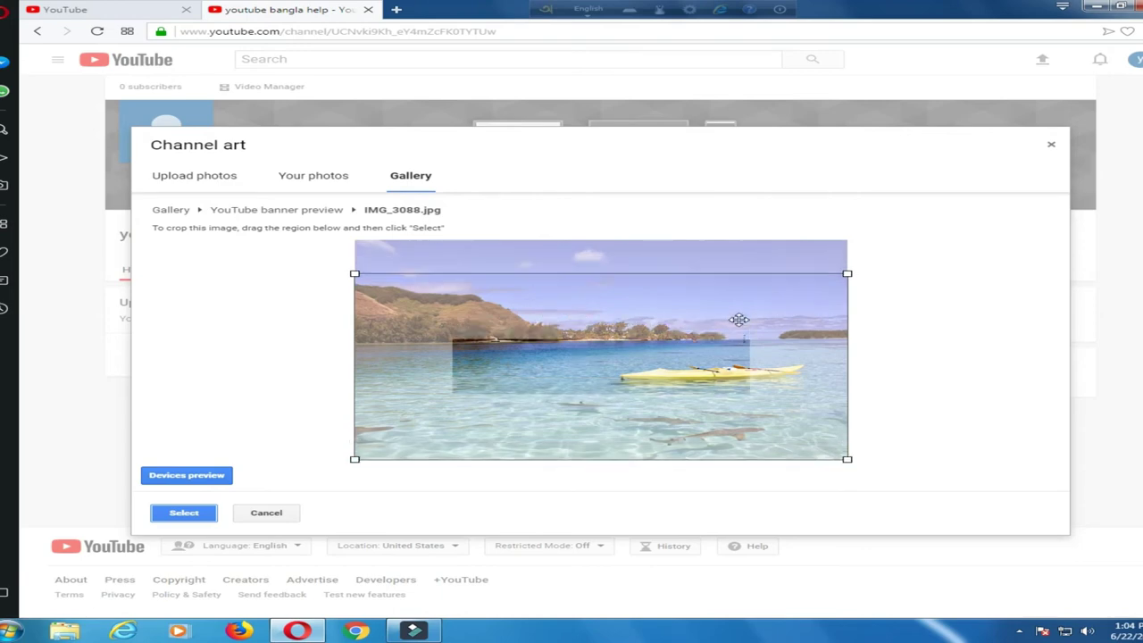
click(846, 274)
click(352, 460)
click(552, 364)
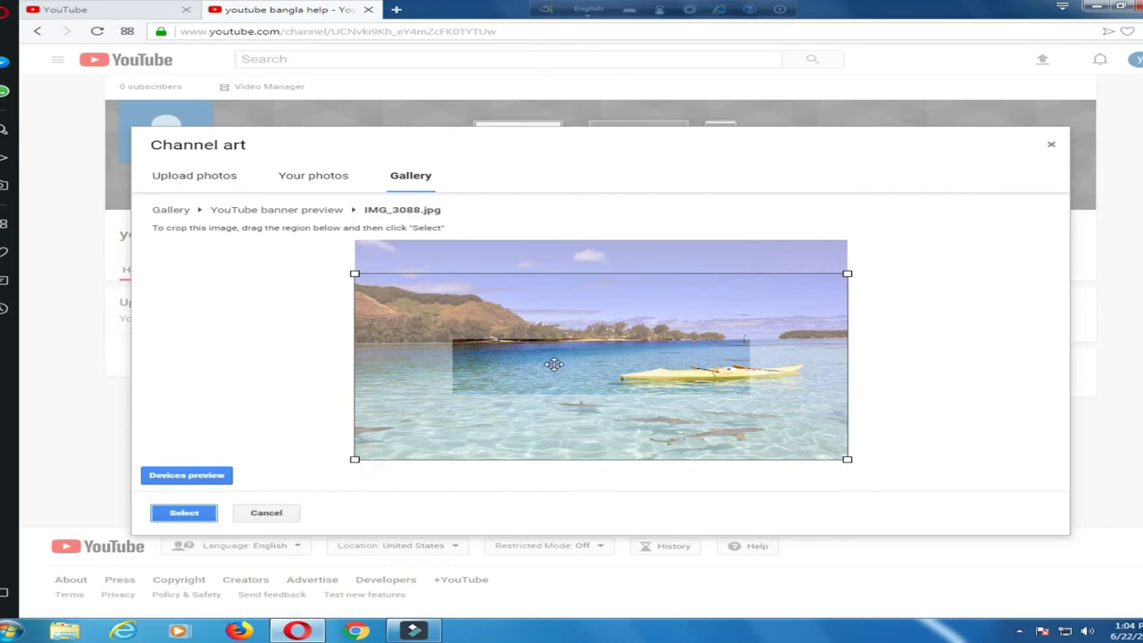
click(714, 363)
click(188, 515)
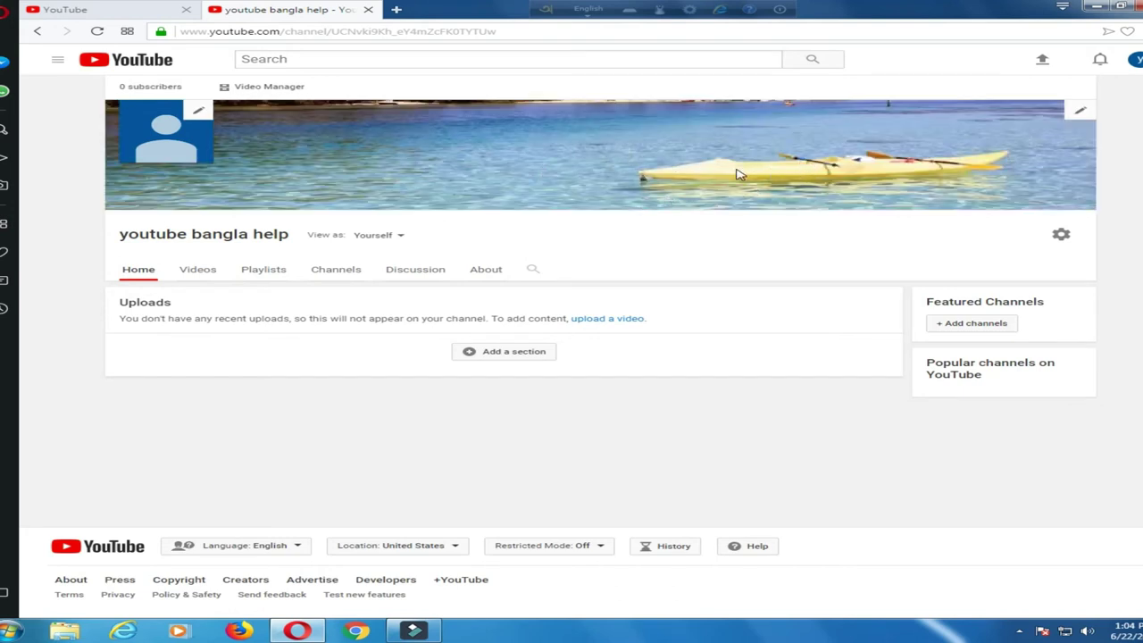
- Replace the channel icon with the uploaded portrait photo eid from the New folder on drive D, keeping the suggested crop
click(202, 111)
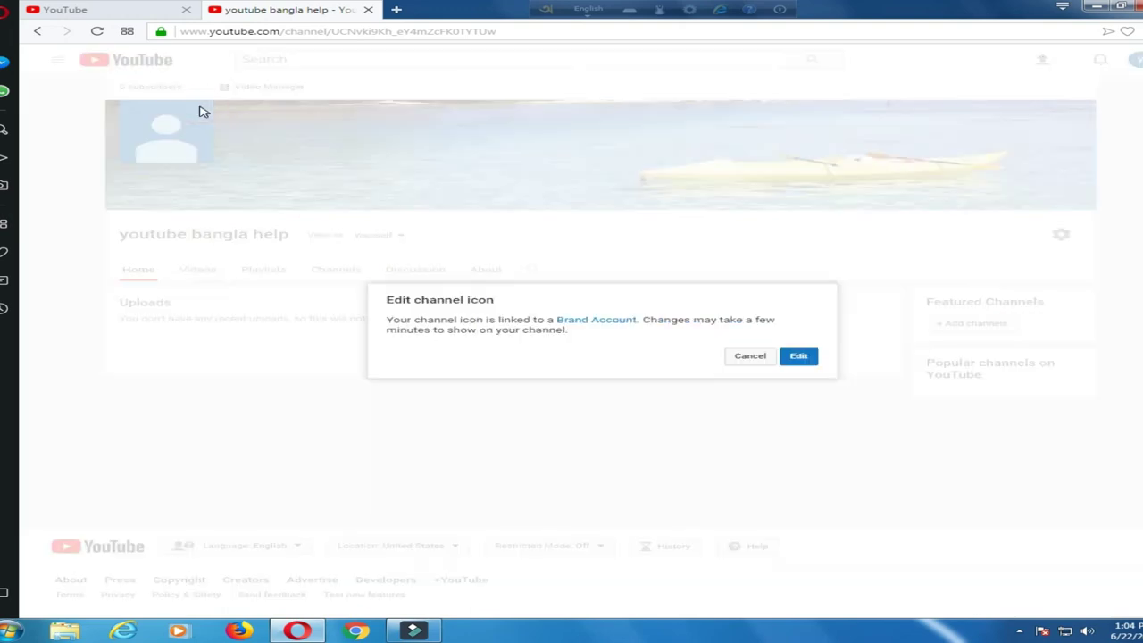
click(798, 358)
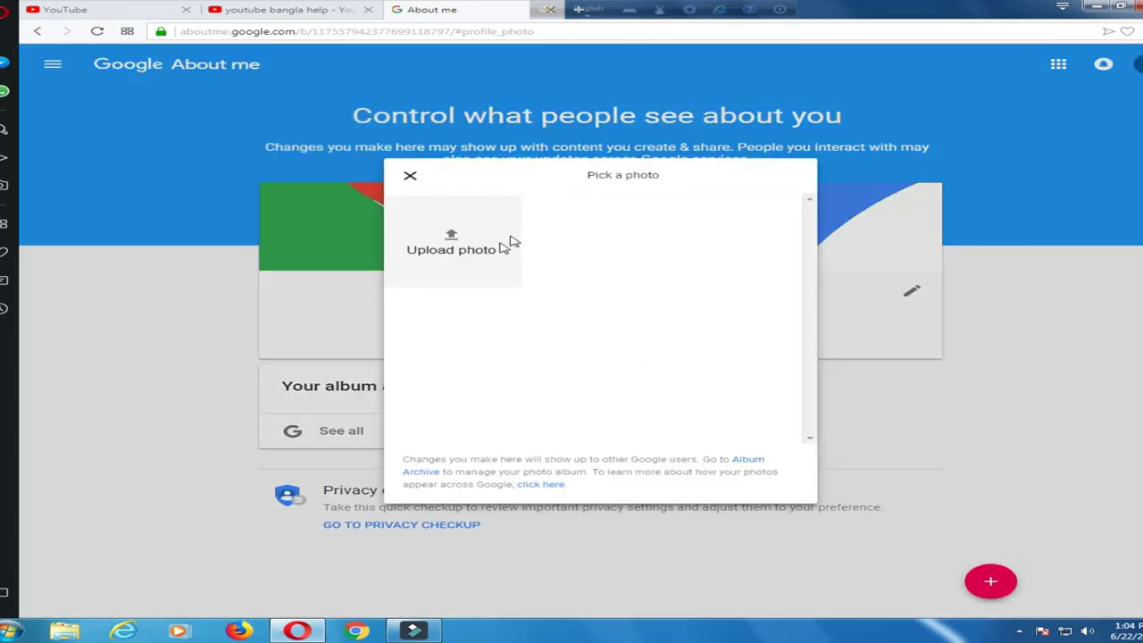
click(466, 254)
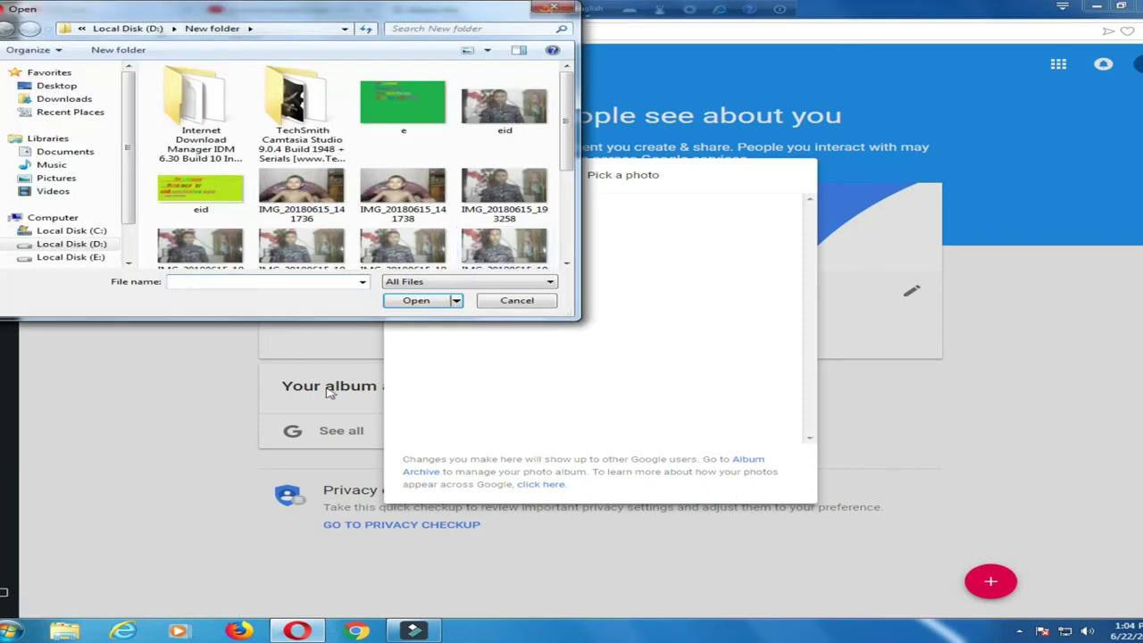
click(542, 106)
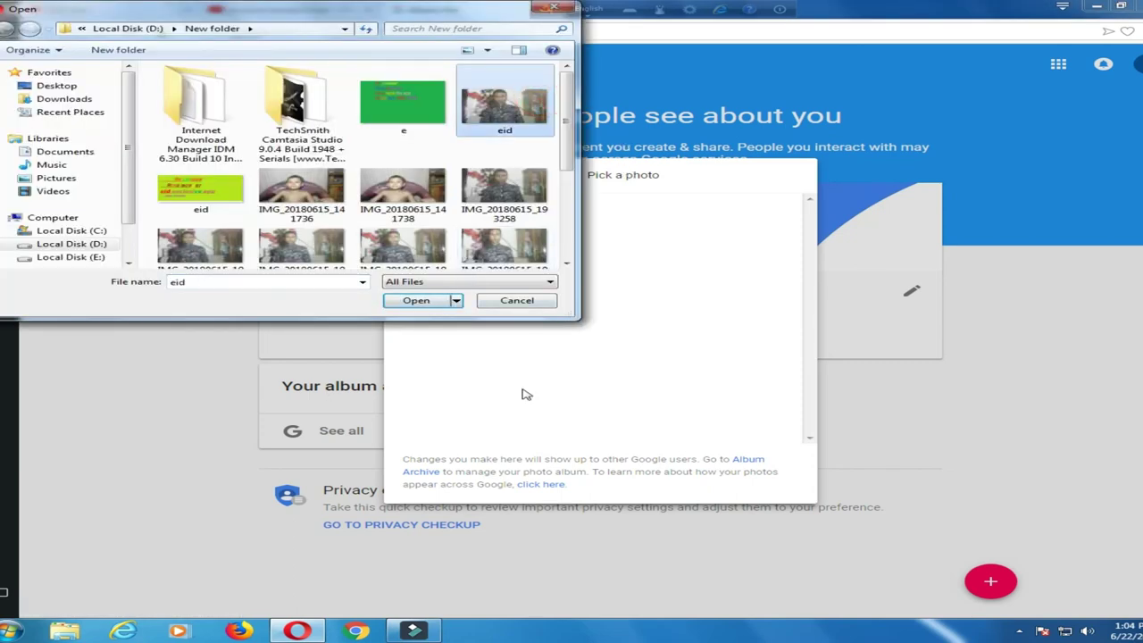
click(416, 300)
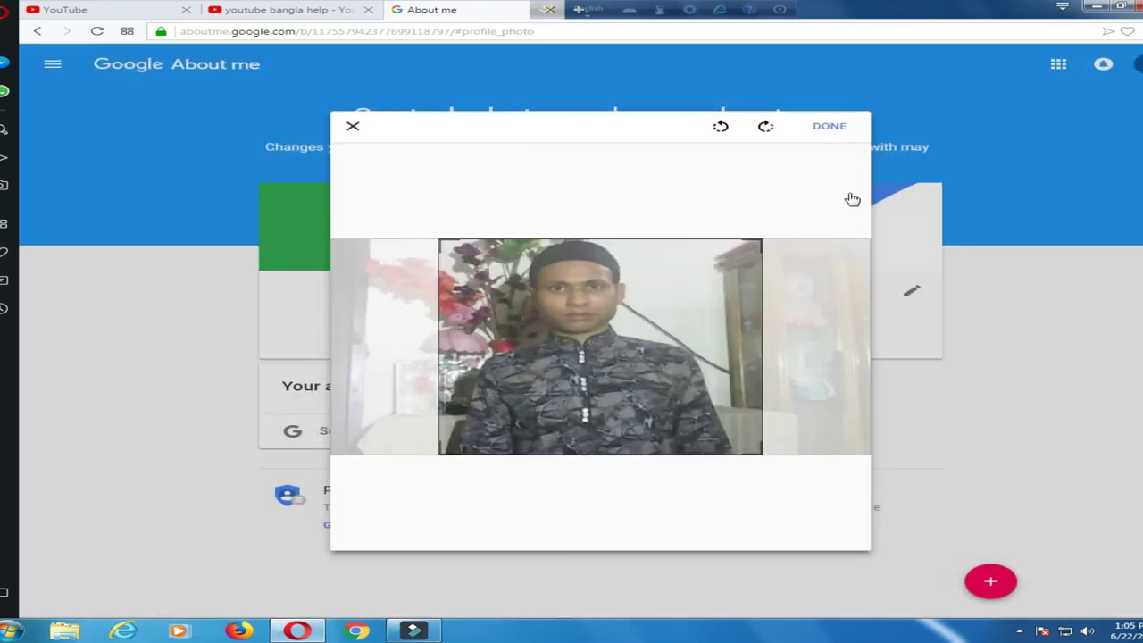
click(828, 130)
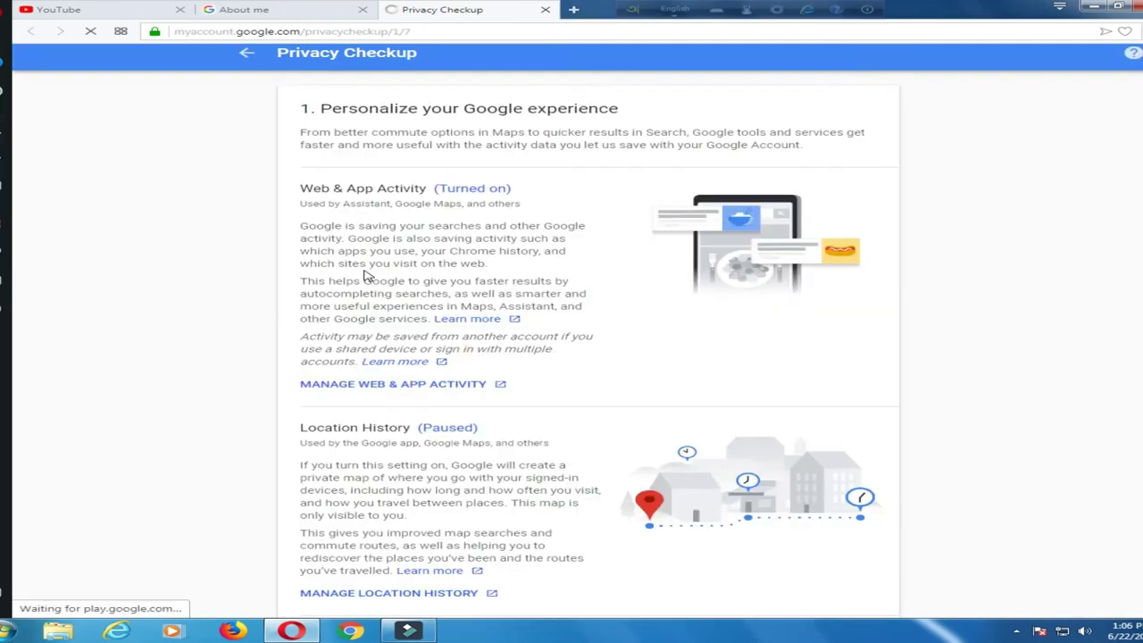
- Review the activity controls in the Privacy Checkup and proceed to the YouTube sharing section
scroll(580, 339, down, 5)
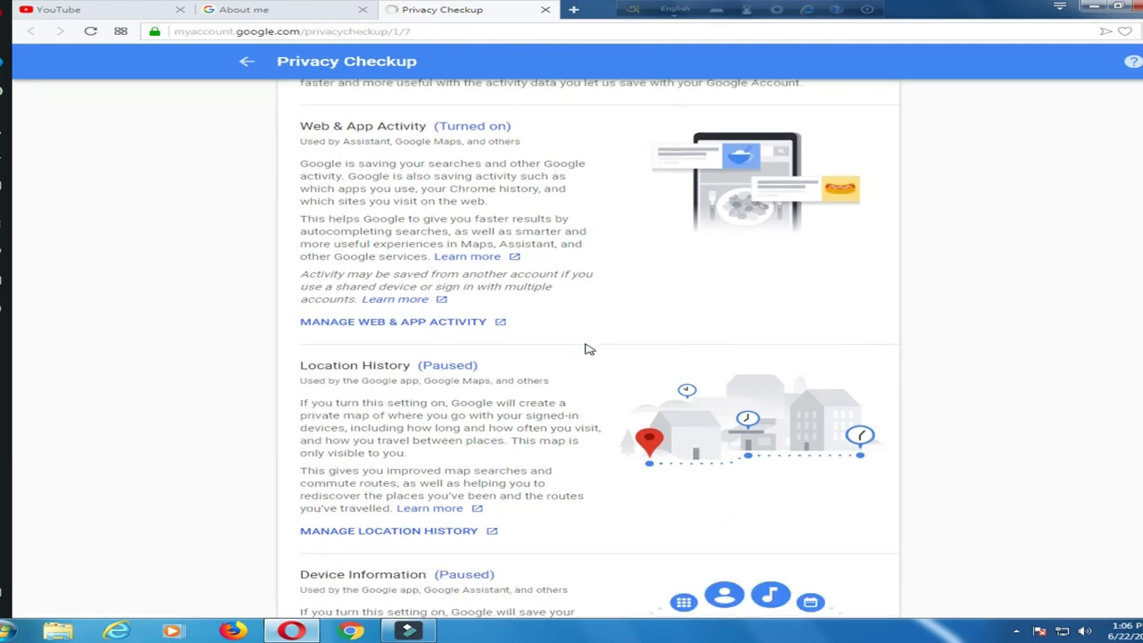
scroll(588, 349, down, 2)
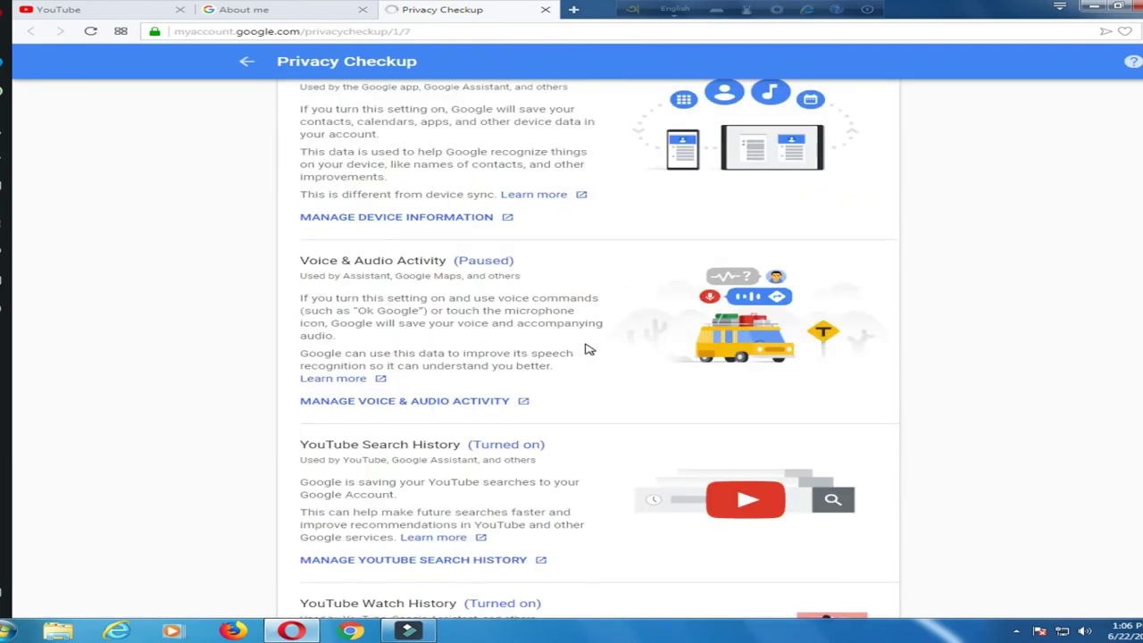
scroll(588, 349, down, 4)
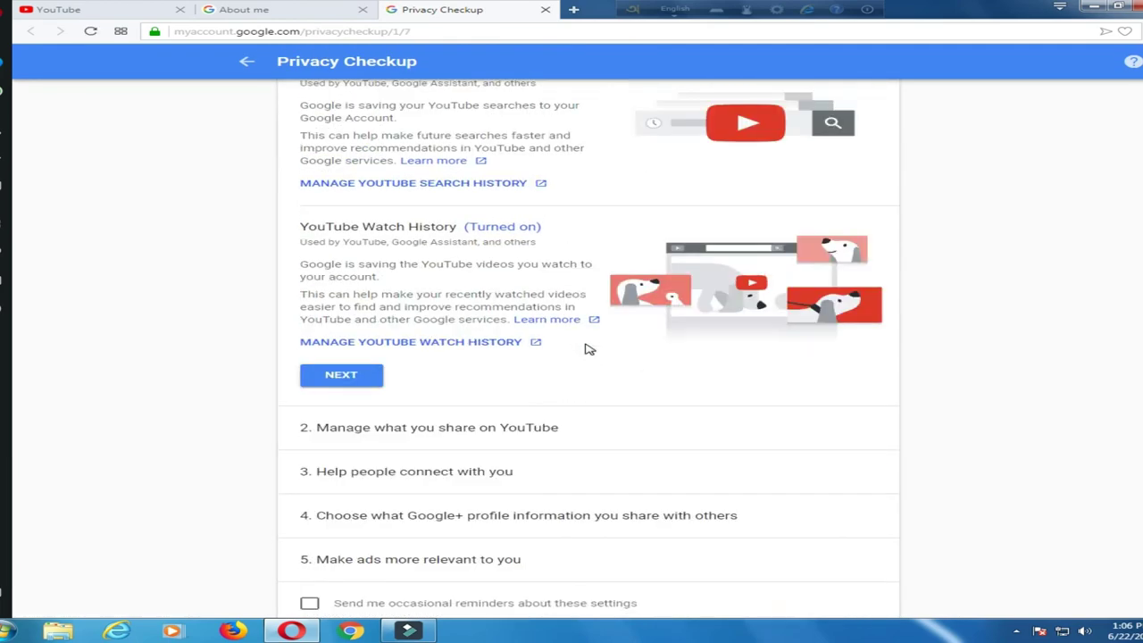
click(327, 382)
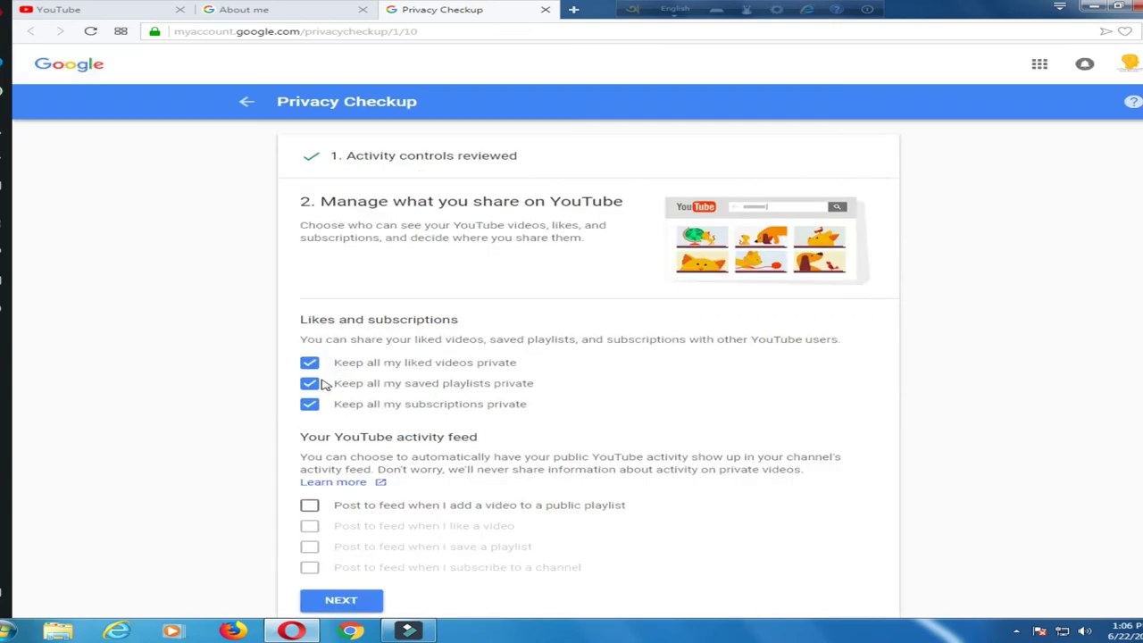
- Enable posting to the activity feed when a video is added to a public playlist, and complete the YouTube sharing section
scroll(373, 406, down, 2)
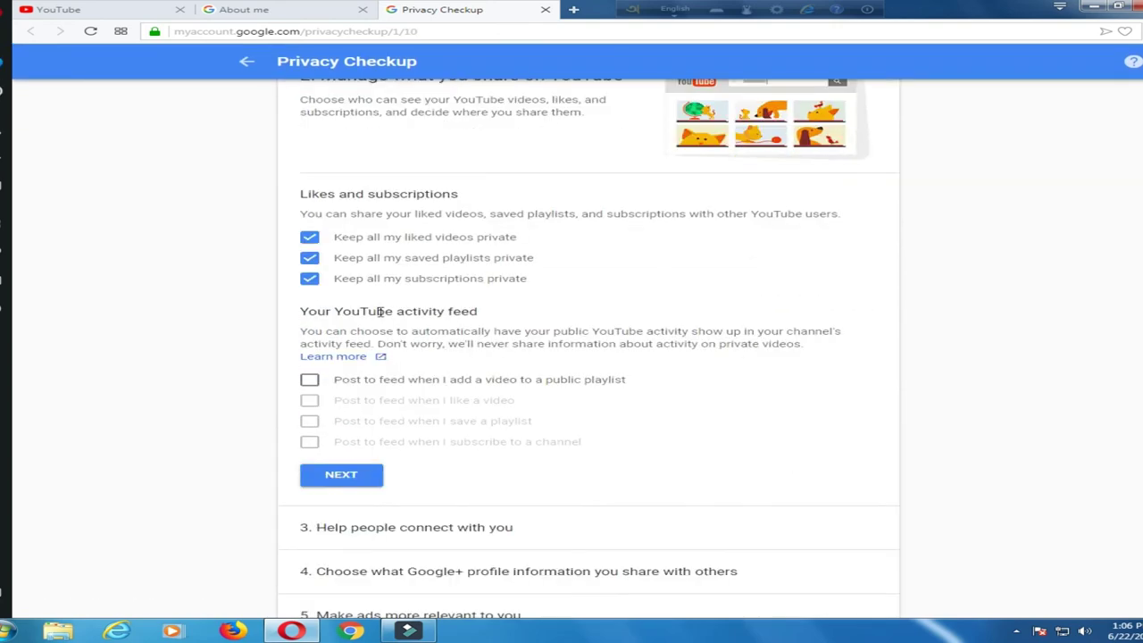
click(309, 381)
click(310, 403)
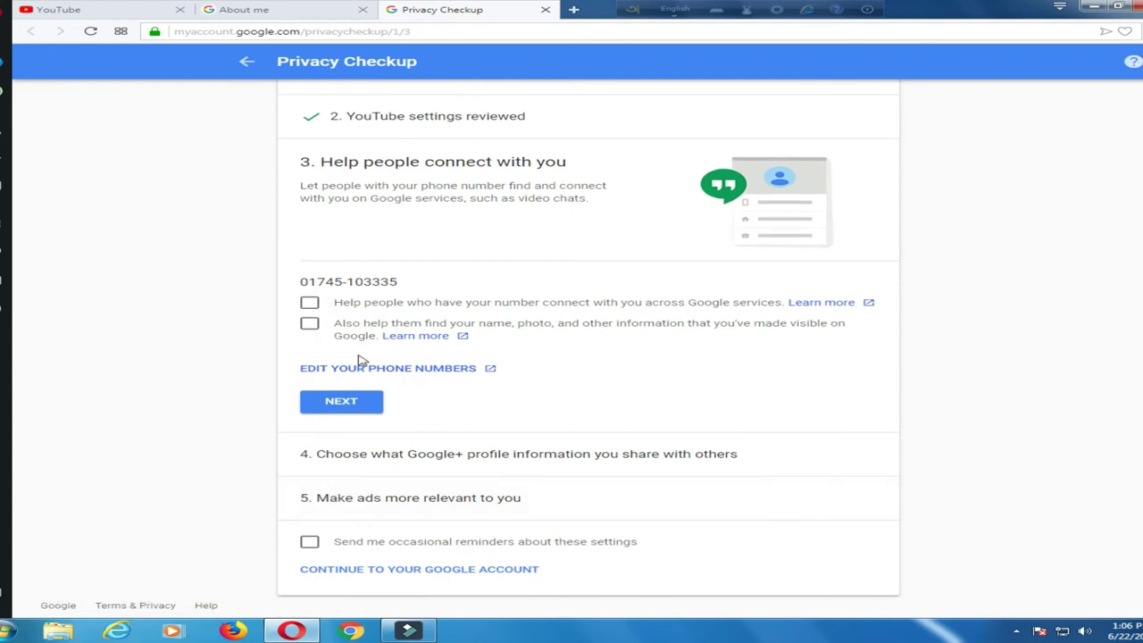
- Complete the phone number and Google+ profile sections of the Privacy Checkup with their existing settings
click(605, 381)
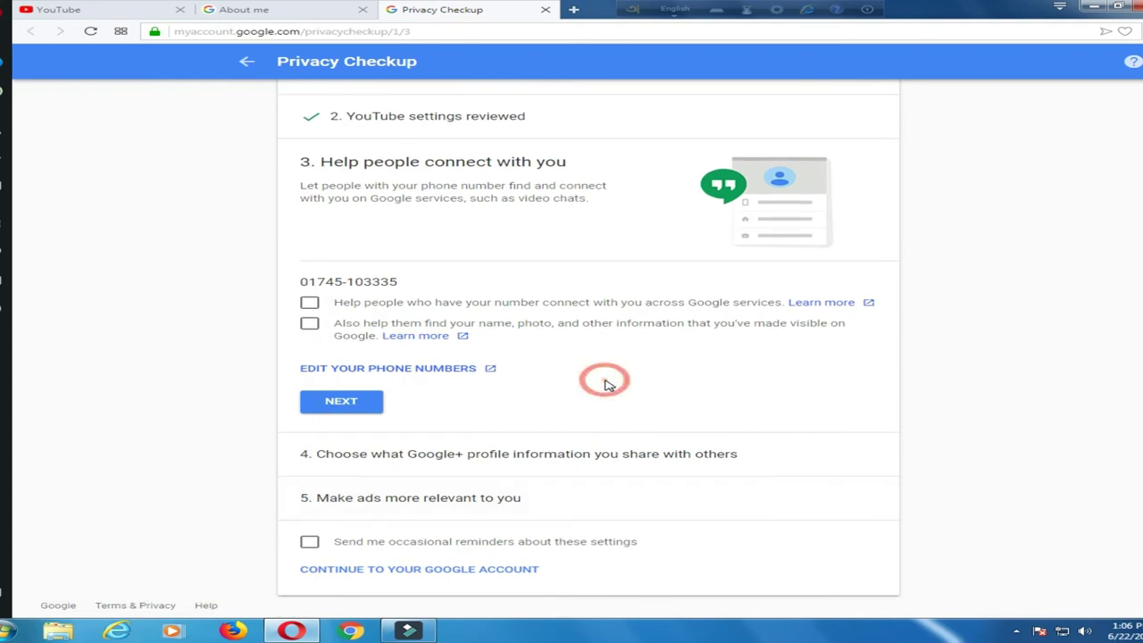
click(354, 410)
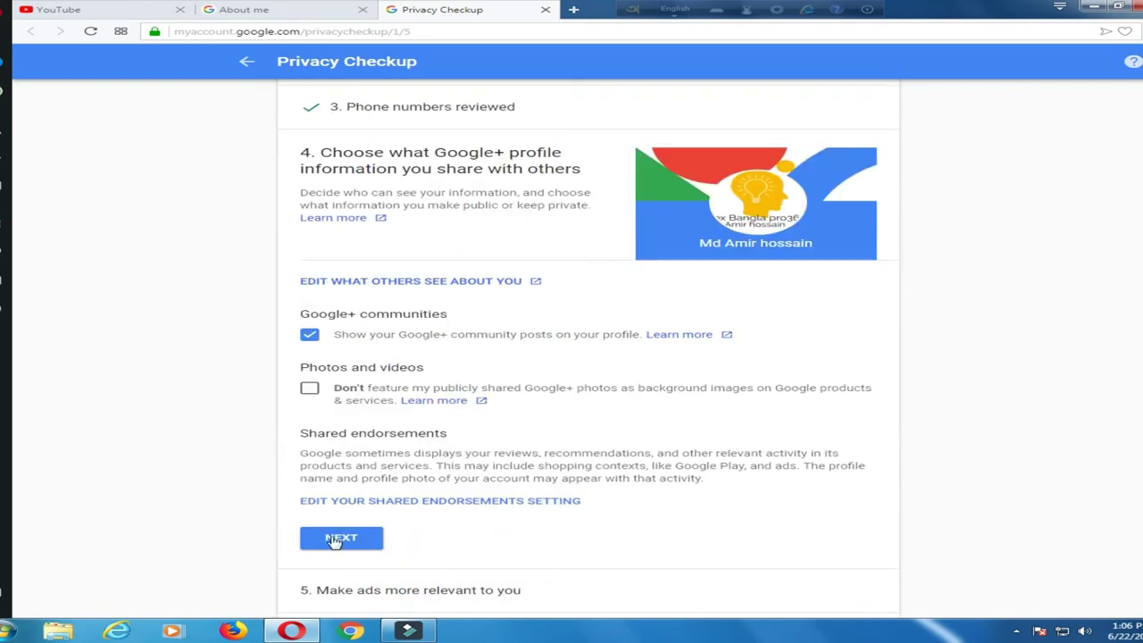
click(333, 539)
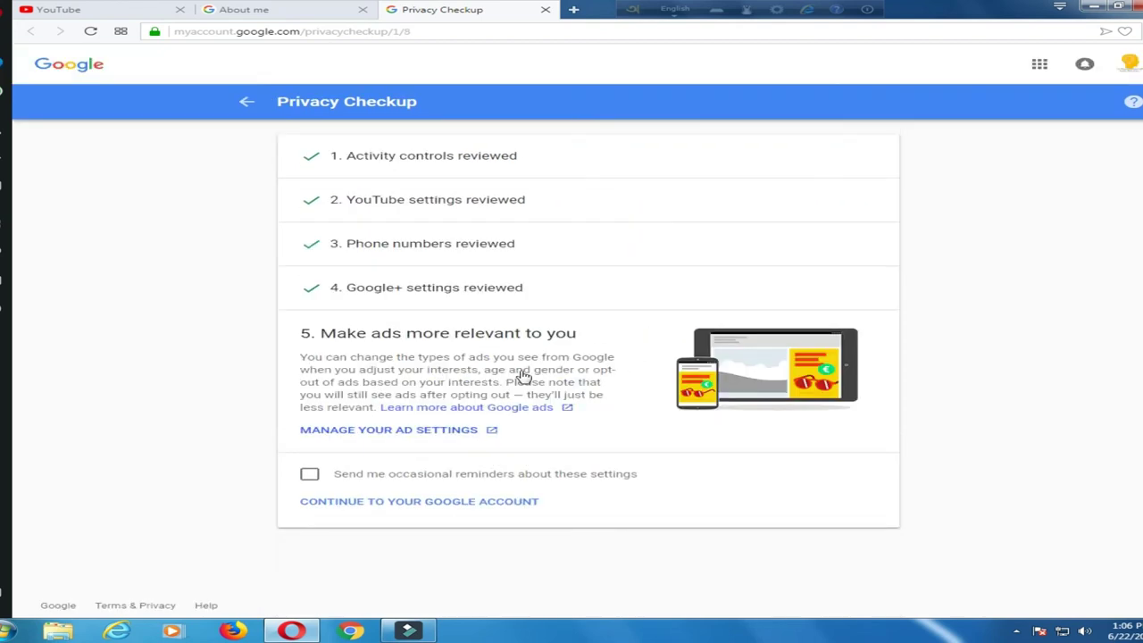
- Turn on occasional reminders about these settings, and continue to the Google Account to look over the personal info and privacy page
click(307, 474)
click(396, 505)
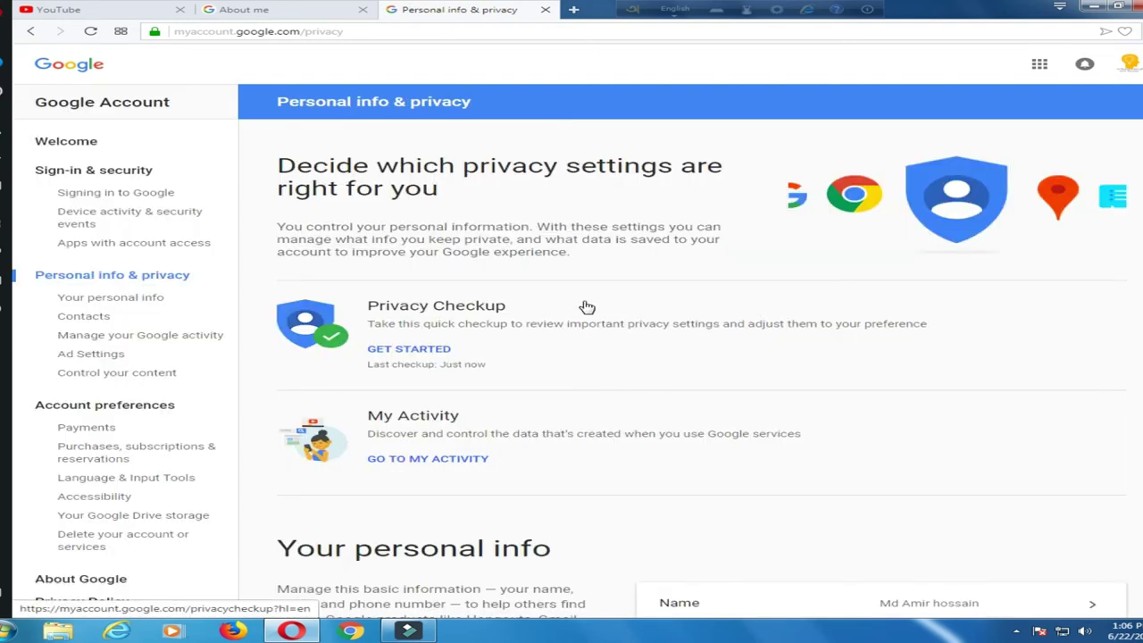
scroll(577, 358, down, 3)
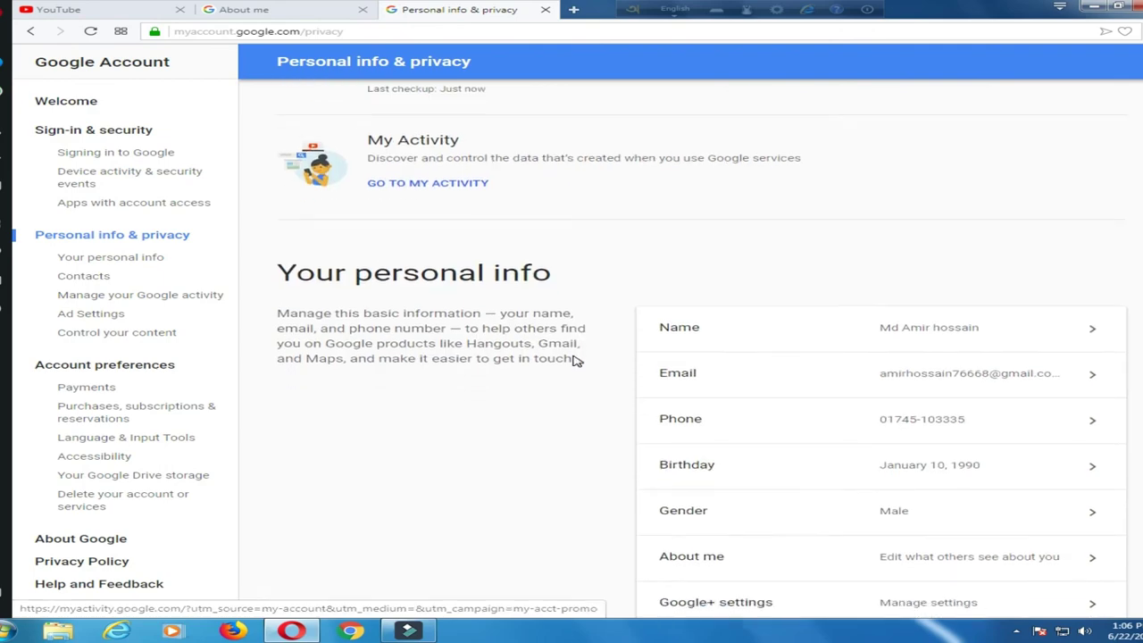
scroll(577, 358, down, 2)
scroll(571, 360, up, 5)
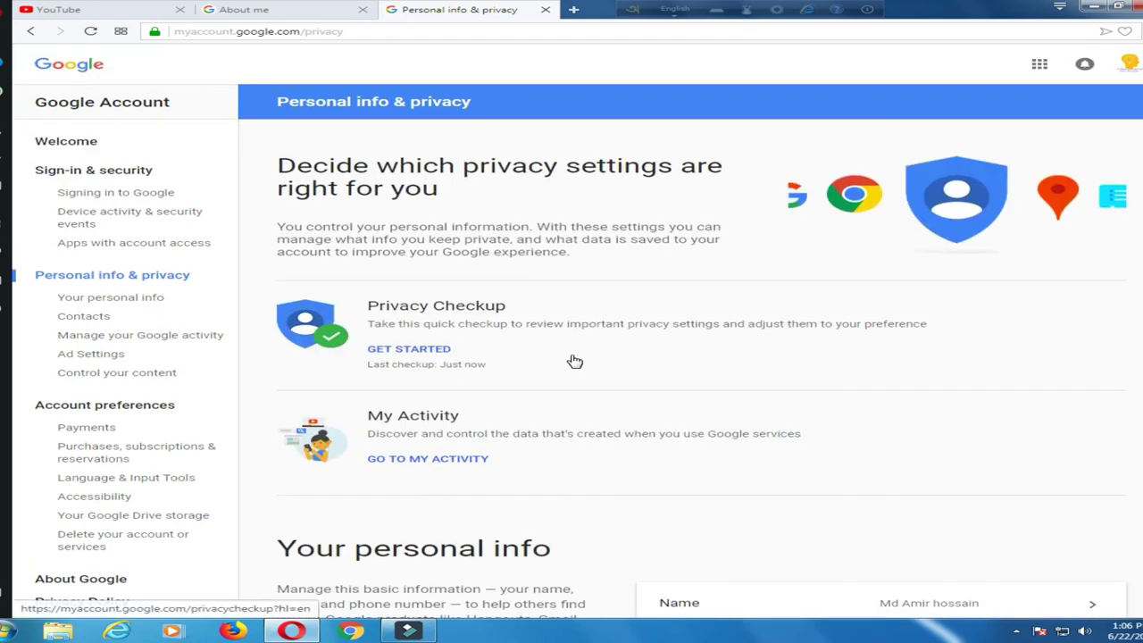
- Return to the YouTube dashboard, view the youtube bangla help channel and open its Videos section
click(259, 9)
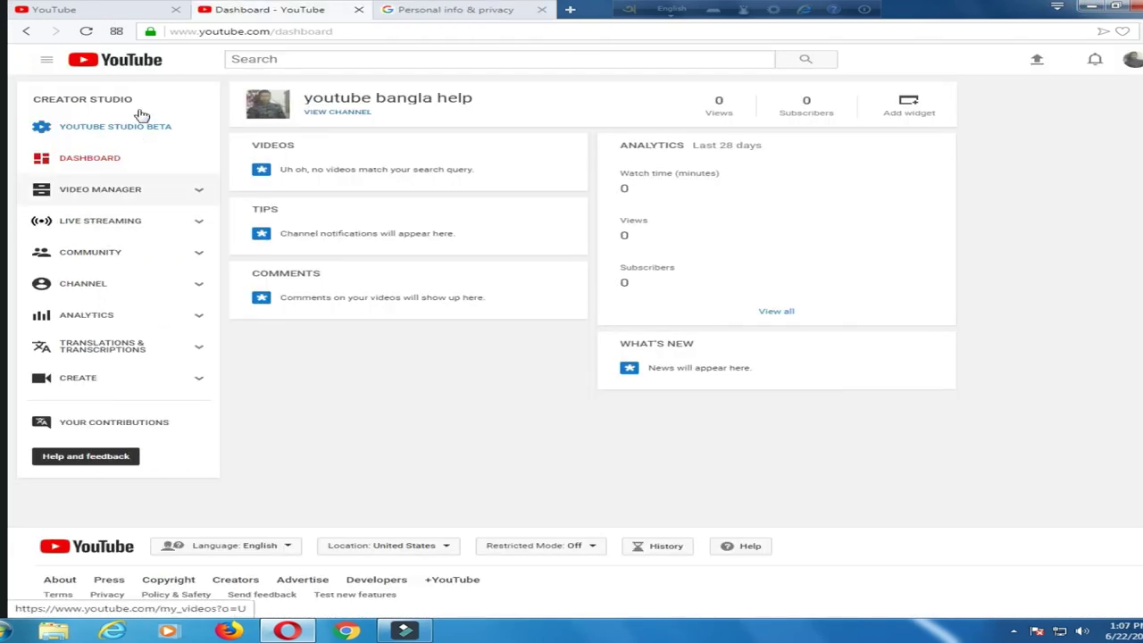
click(273, 111)
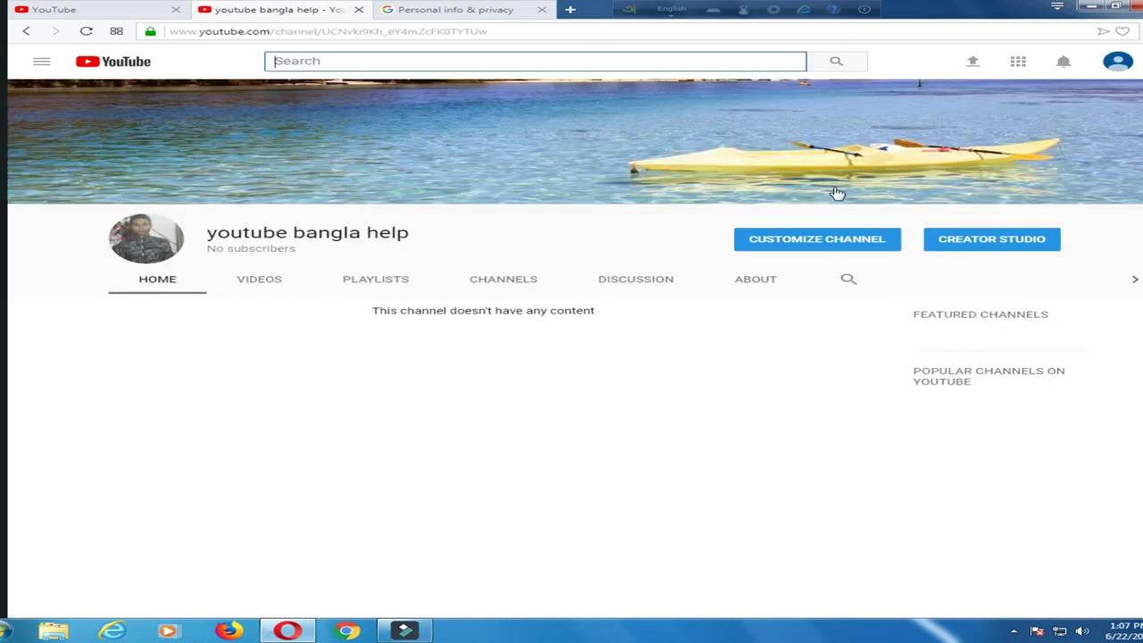
click(240, 286)
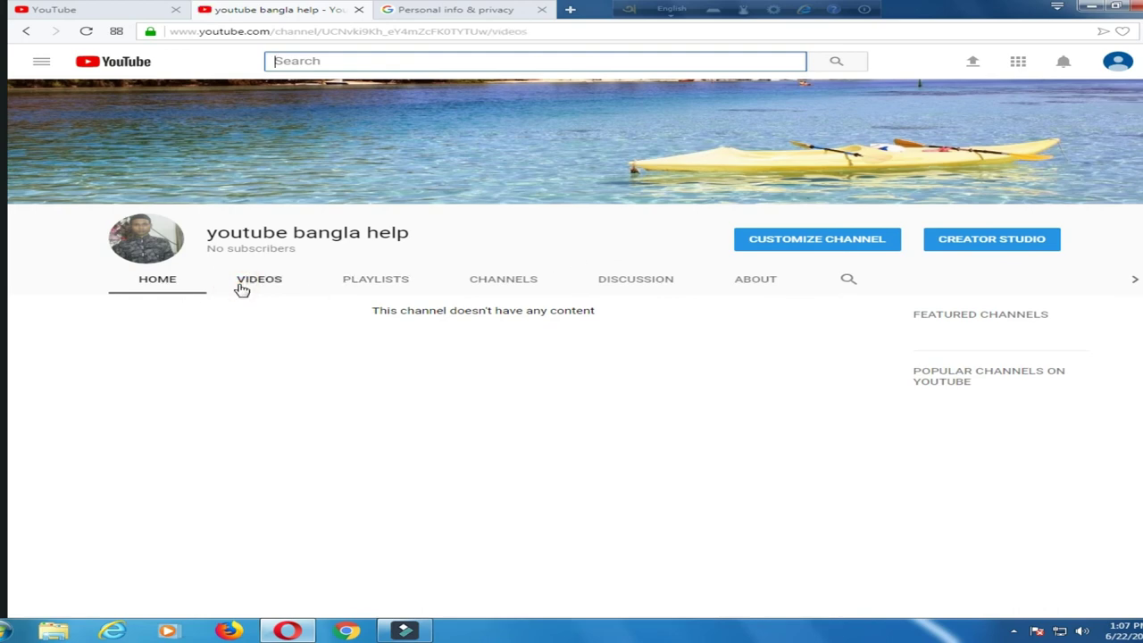